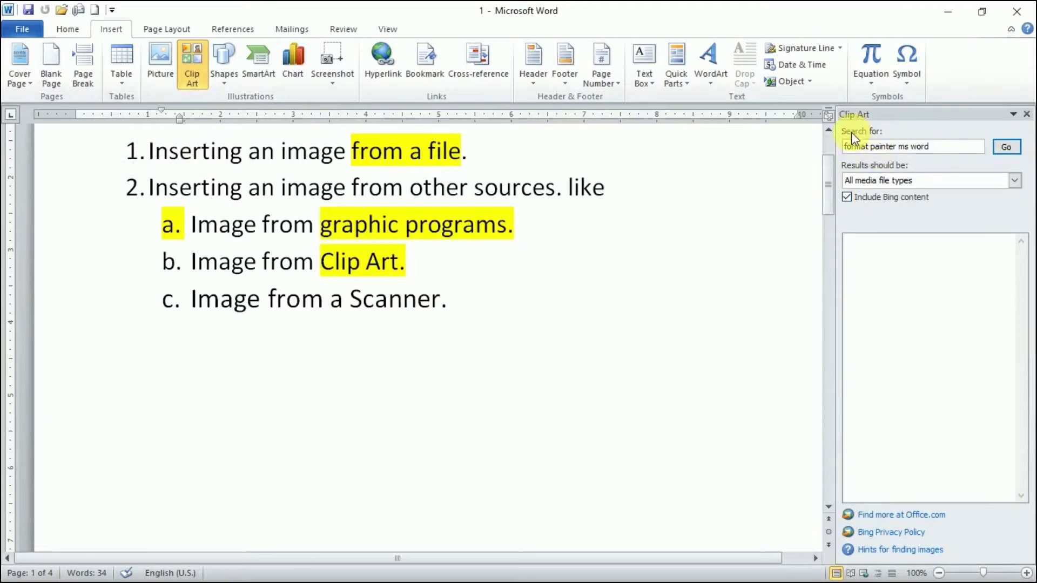
# - Search the clip art for "flowers" across all media file types, with Bing content included
pyautogui.moveTo(955, 146); pyautogui.dragTo(845, 160)
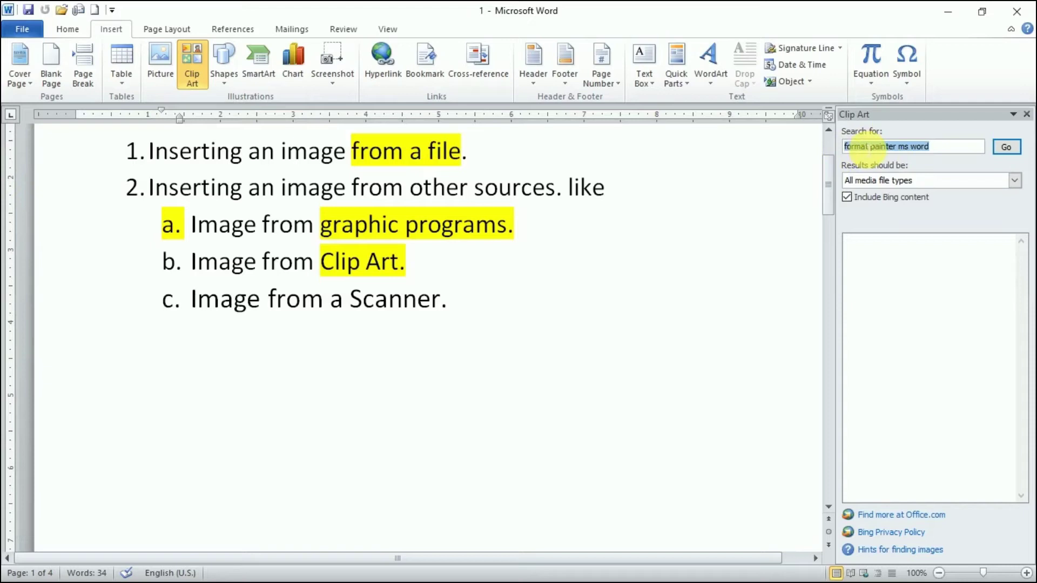
pyautogui.write('flowers')
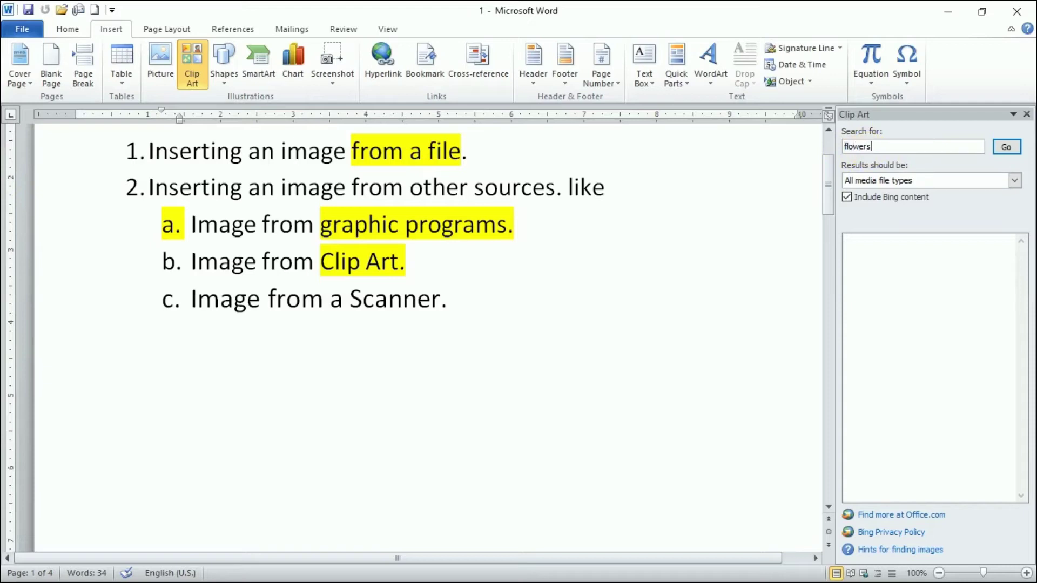
pyautogui.press('Return')
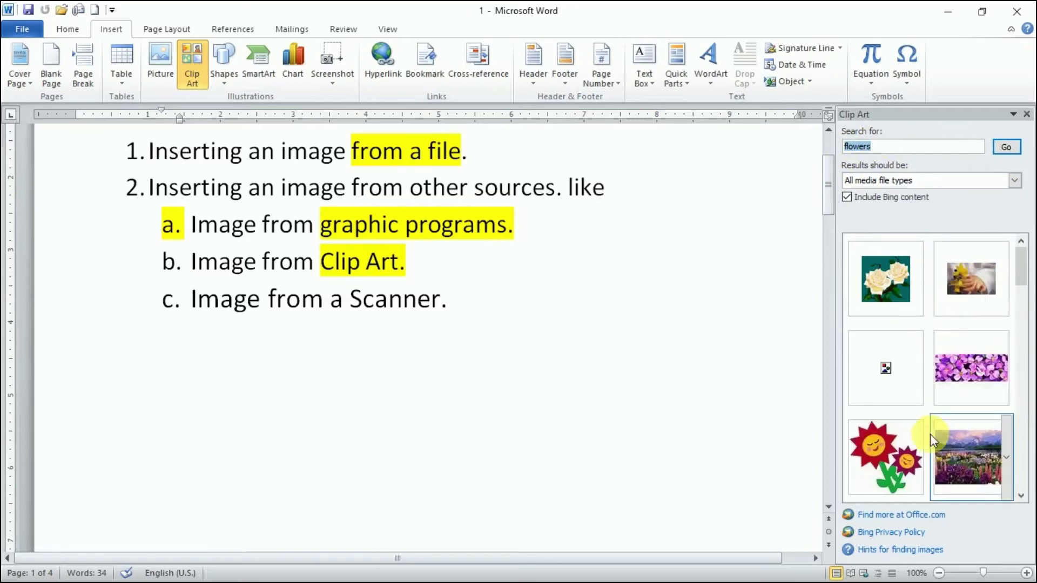
# - Insert the dark pink cosmos flower picture from the clip art results into the document
pyautogui.scroll(-3, 934, 439)
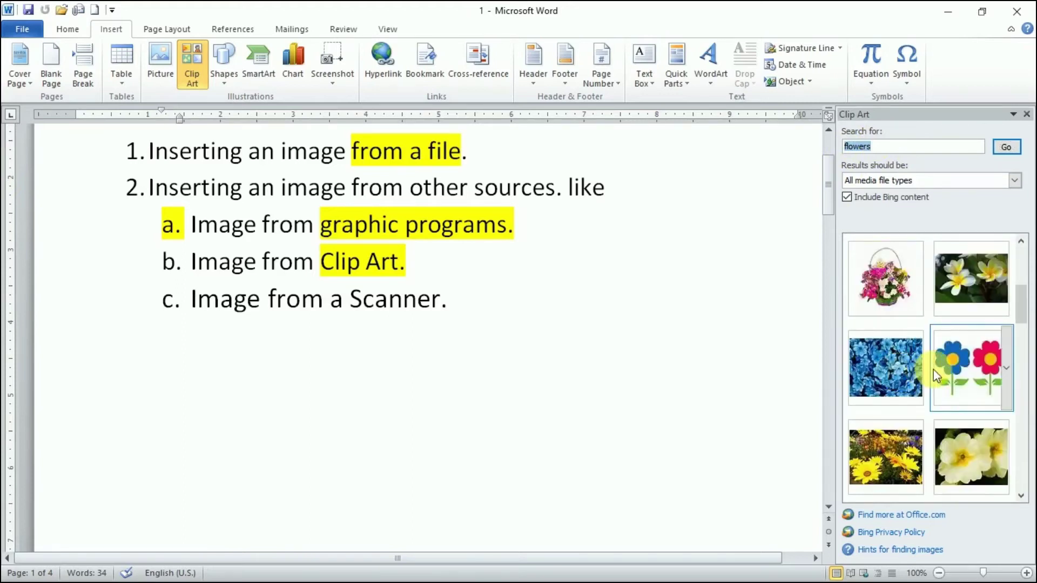
pyautogui.scroll(-3, 936, 374)
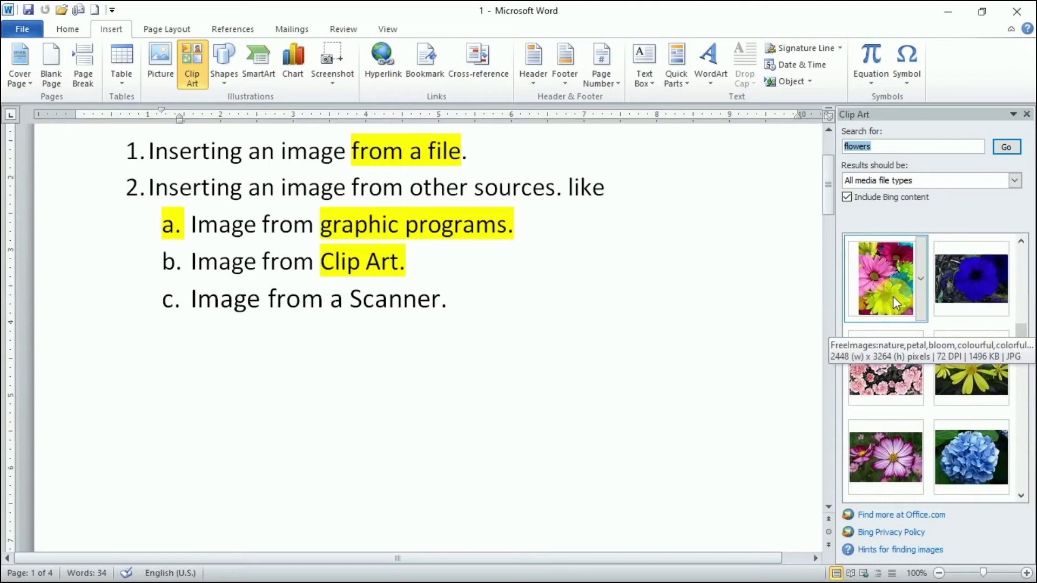
pyautogui.scroll(-3, 893, 295)
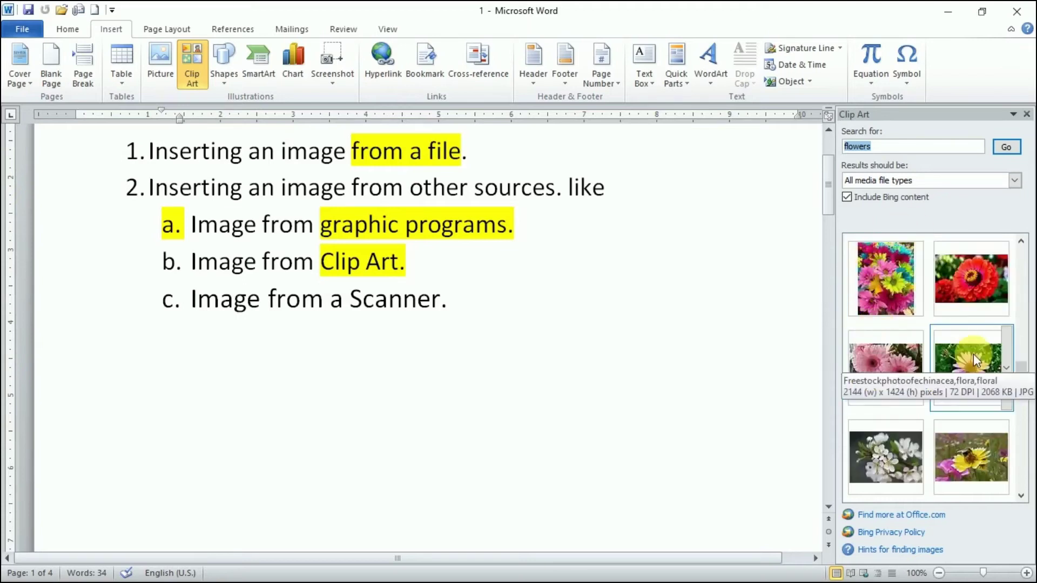
pyautogui.scroll(-3, 968, 322)
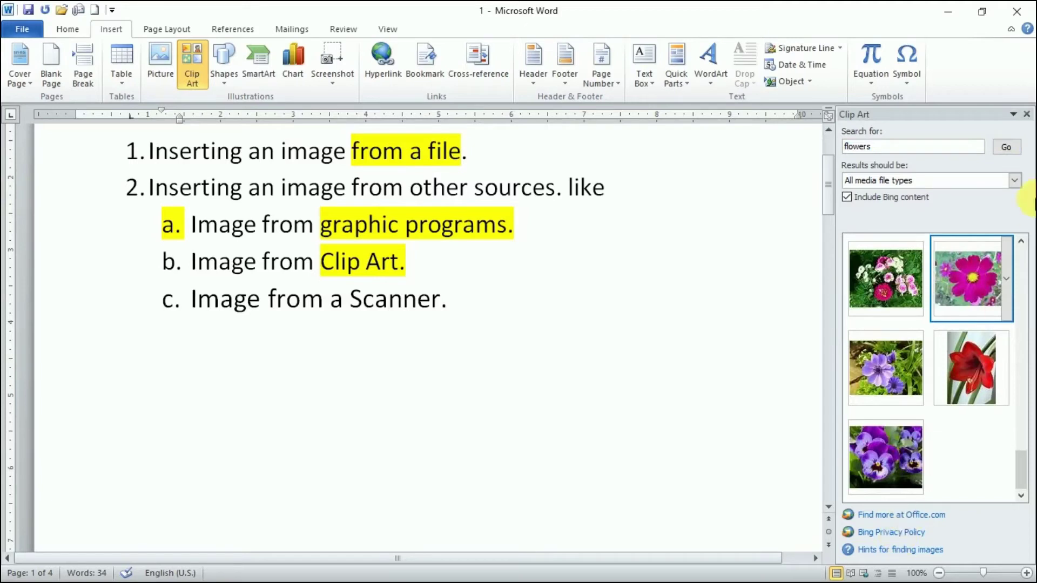
pyautogui.click(977, 292)
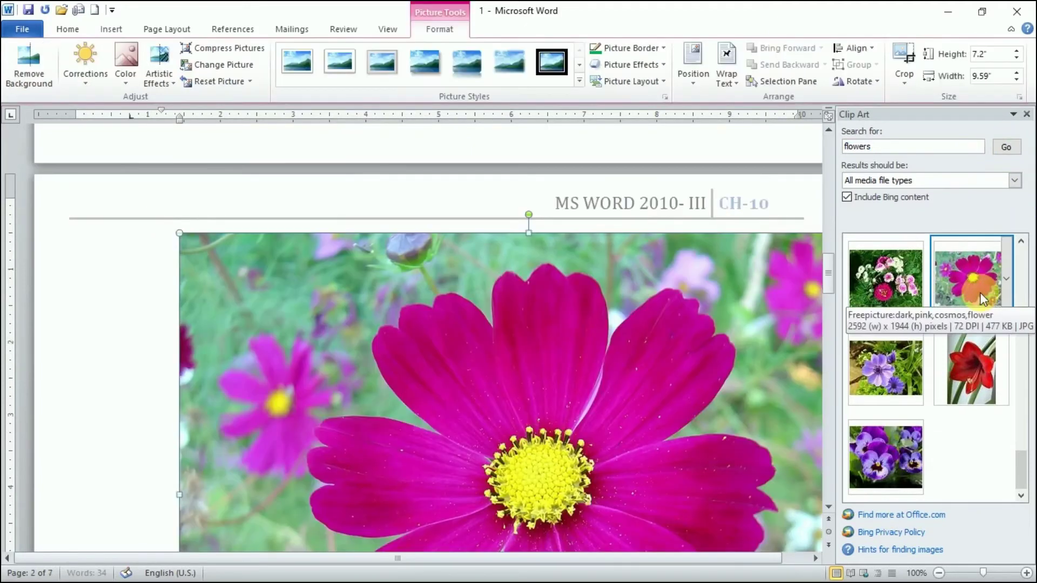
pyautogui.click(629, 346)
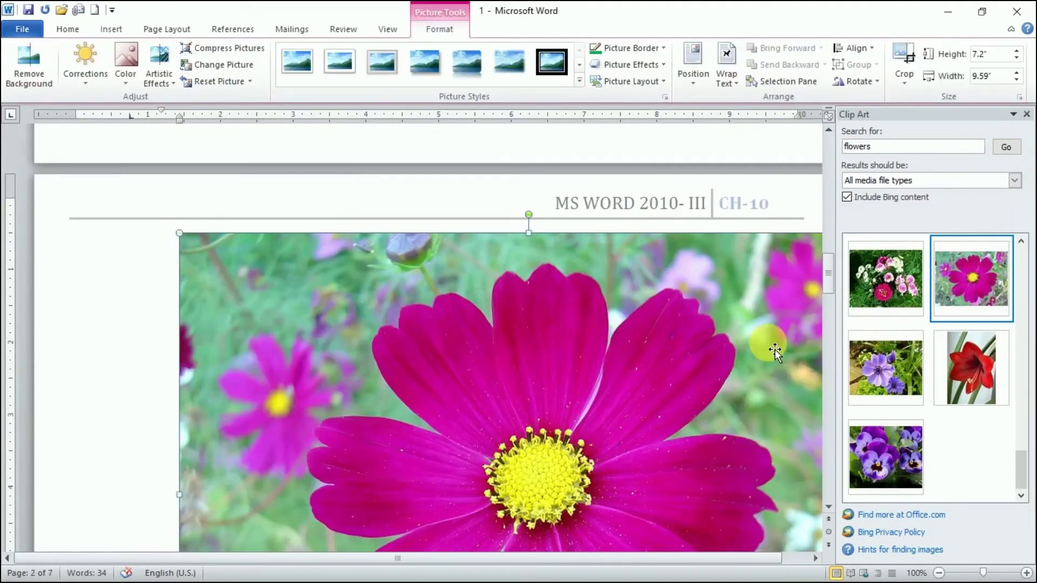
# - Insert the purple anemone picture on the blank area below the list text, and exclude Bing content from clip art searches
pyautogui.click(671, 362)
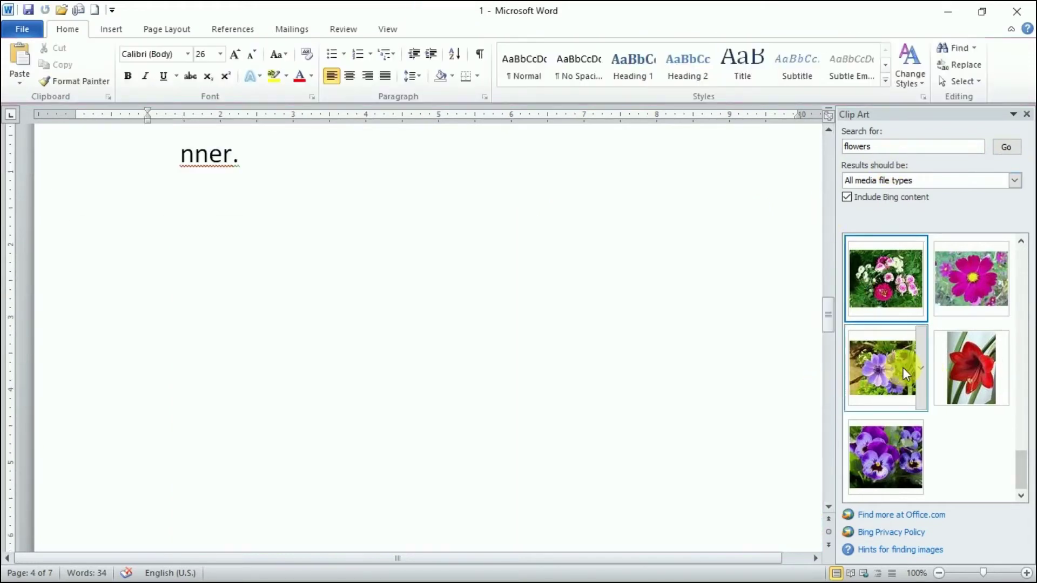
pyautogui.click(904, 372)
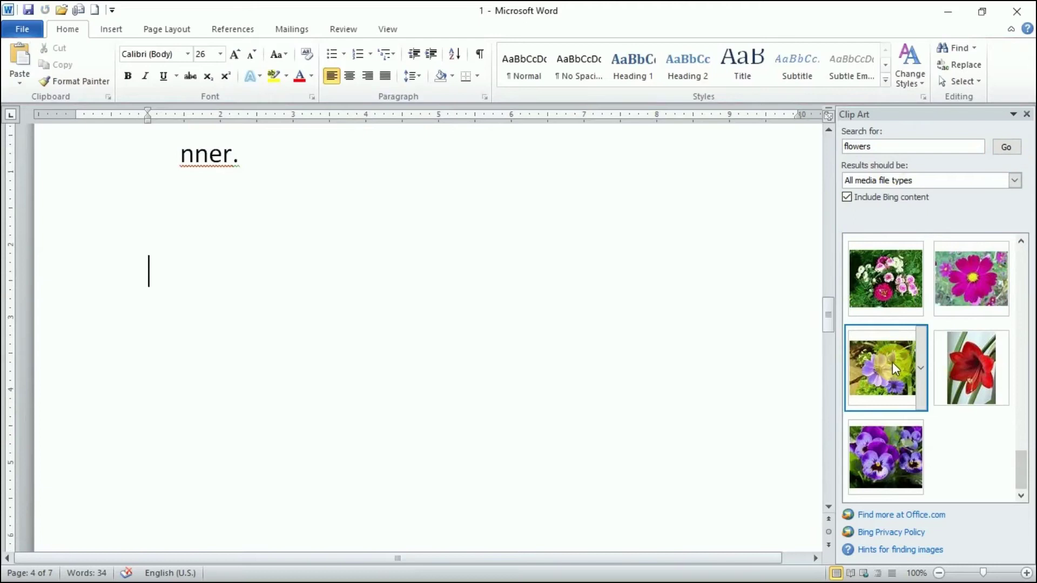
pyautogui.rightClick(892, 367)
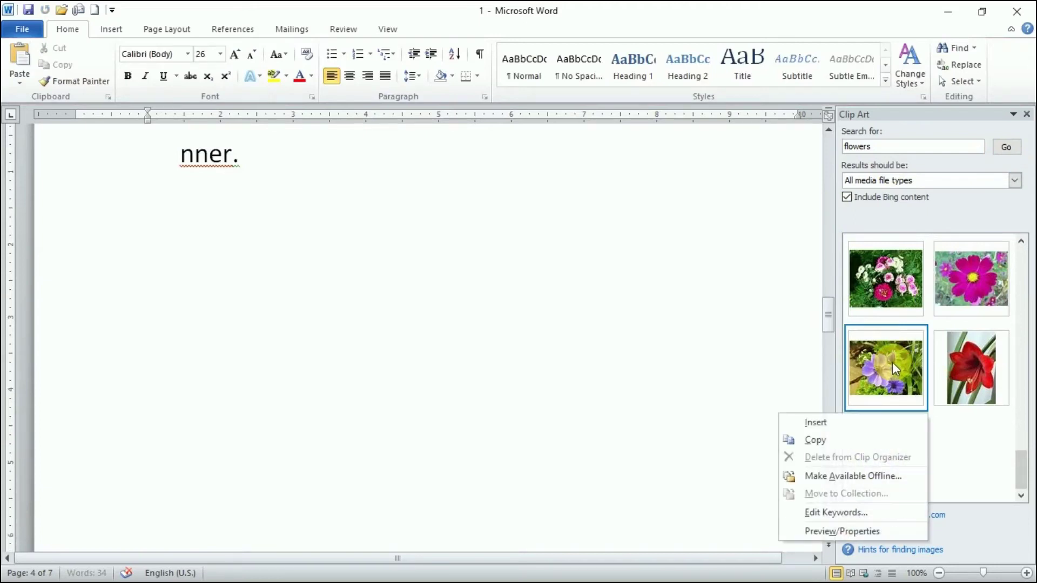
pyautogui.click(849, 199)
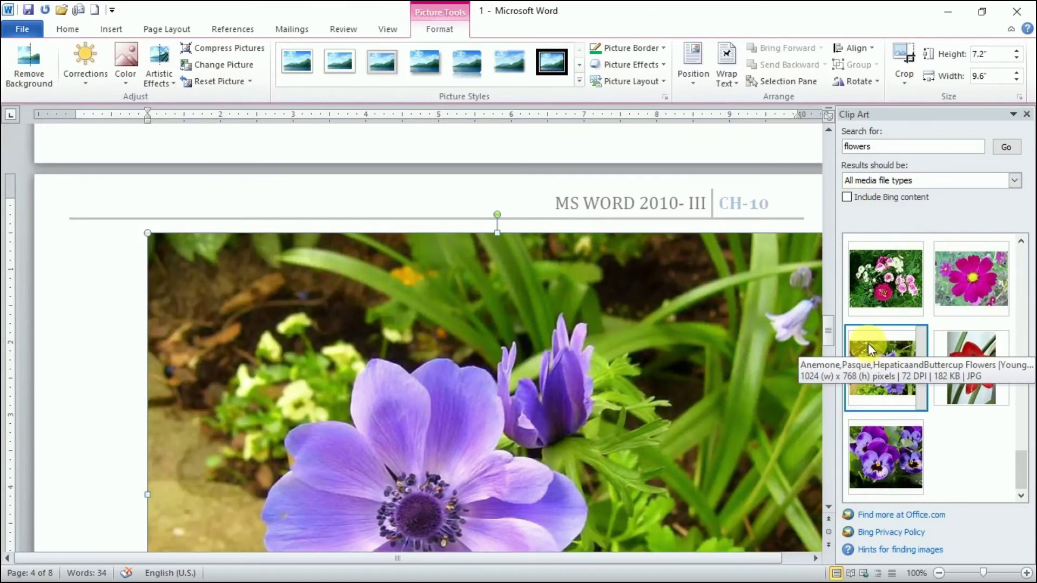
pyautogui.scroll(-5, 724, 345)
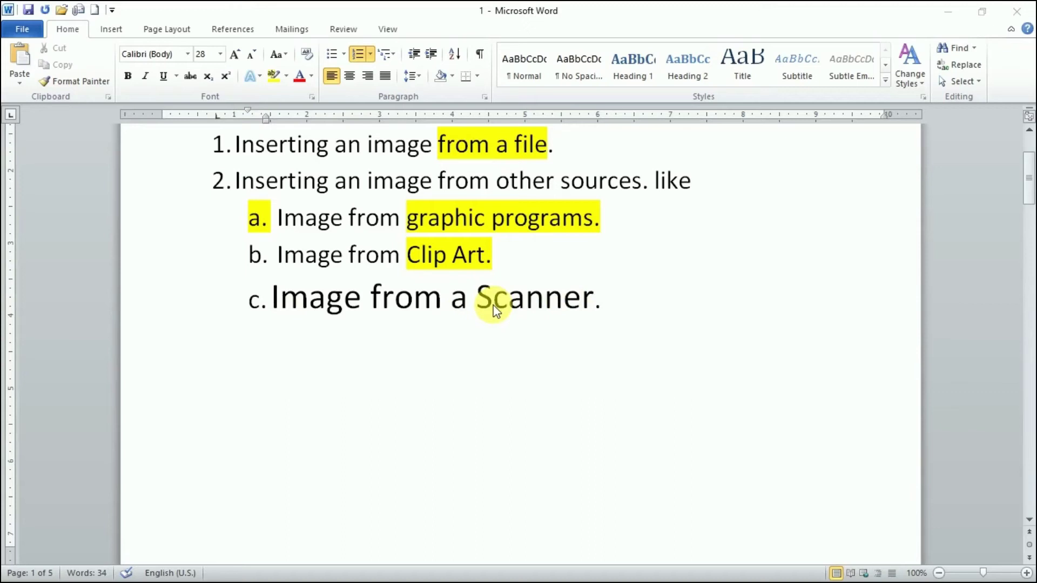
# - Switch to Microsoft Clip Organizer, launching it from the installed Microsoft Office programs
pyautogui.press('super')
pyautogui.scroll(-10, 76, 346)
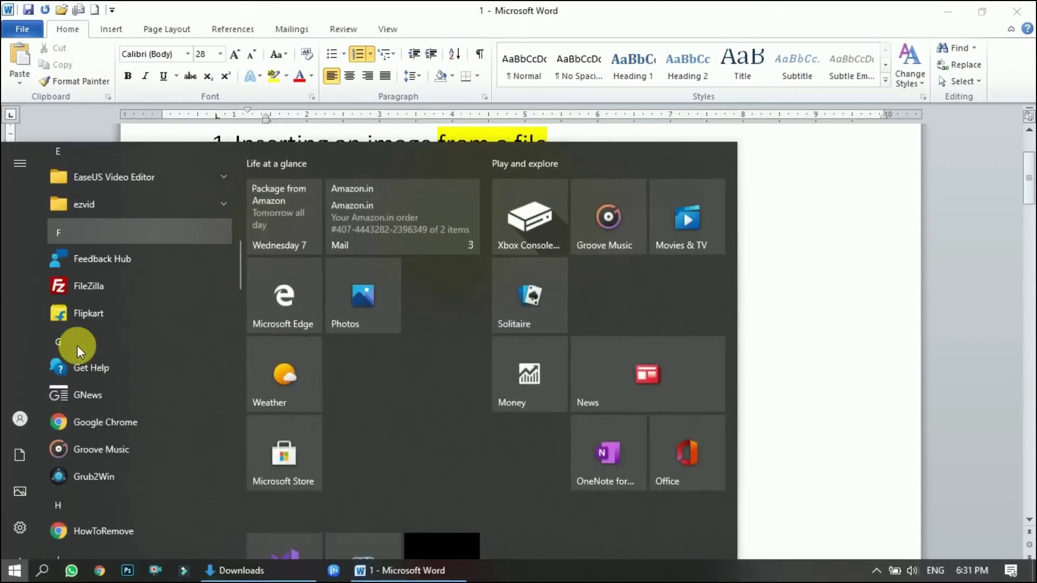
pyautogui.scroll(-12, 77, 347)
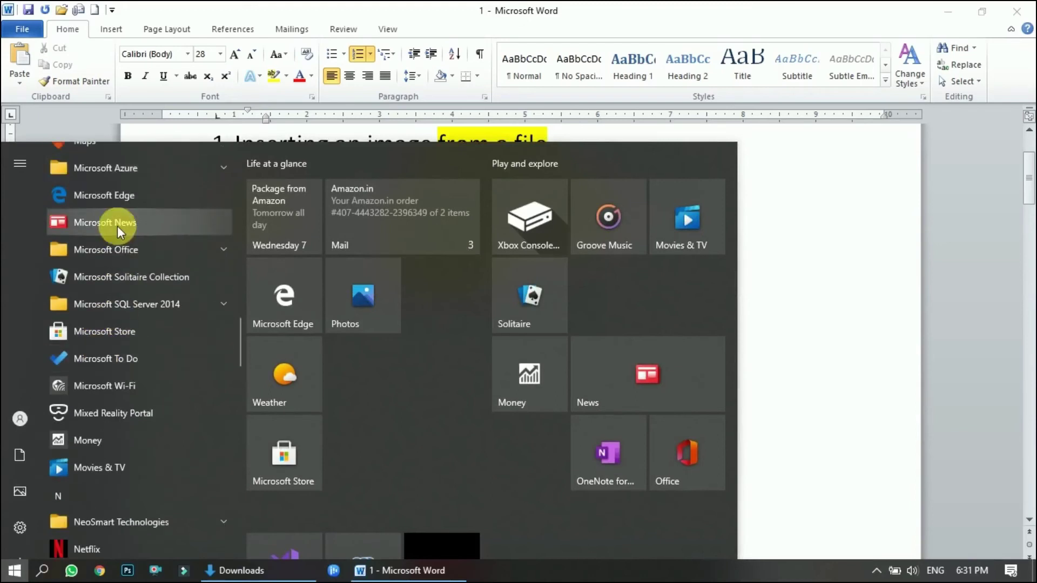
pyautogui.click(218, 251)
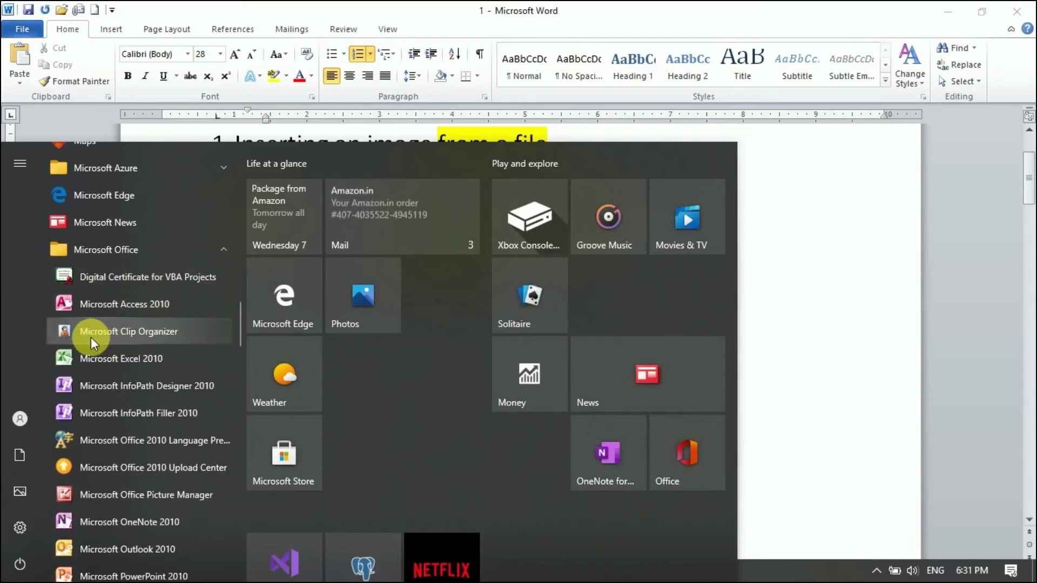
pyautogui.click(192, 336)
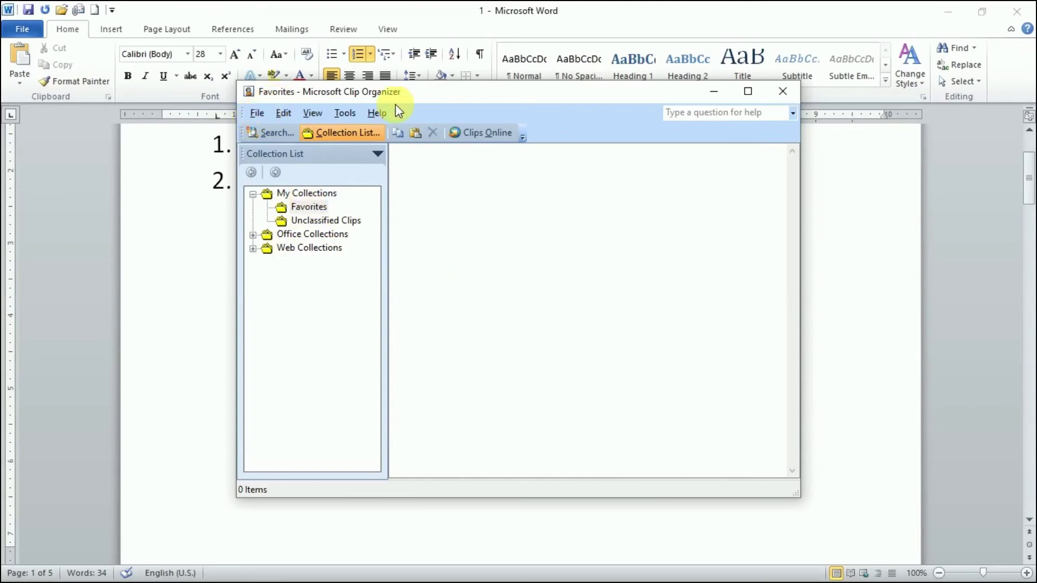
# - Try to add clips to the organizer from a scanner or camera, and close Clip Organizer
pyautogui.moveTo(399, 91); pyautogui.dragTo(481, 169)
pyautogui.click(333, 190)
pyautogui.moveTo(398, 229)
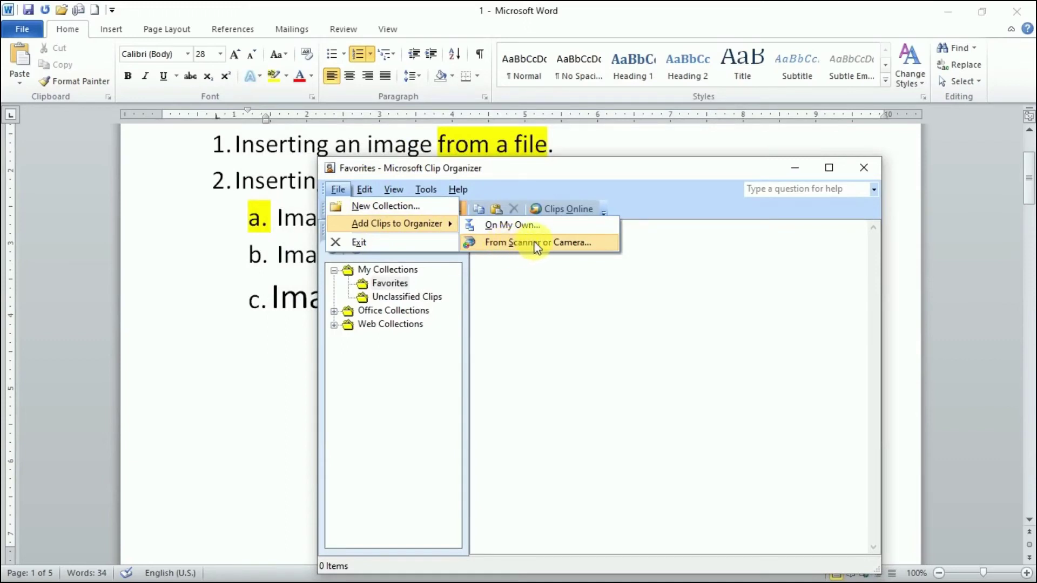
pyautogui.click(561, 242)
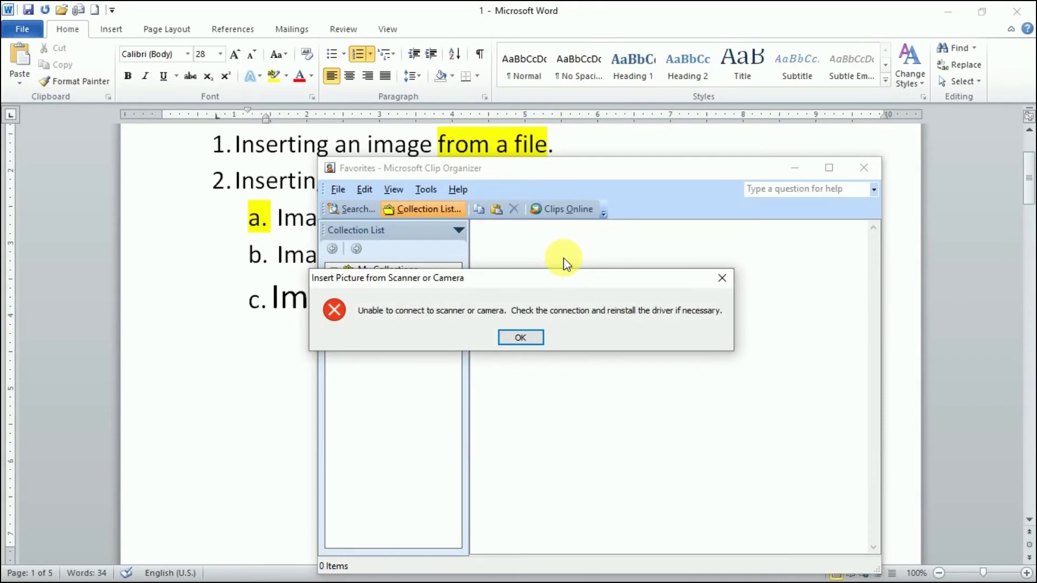
pyautogui.click(521, 338)
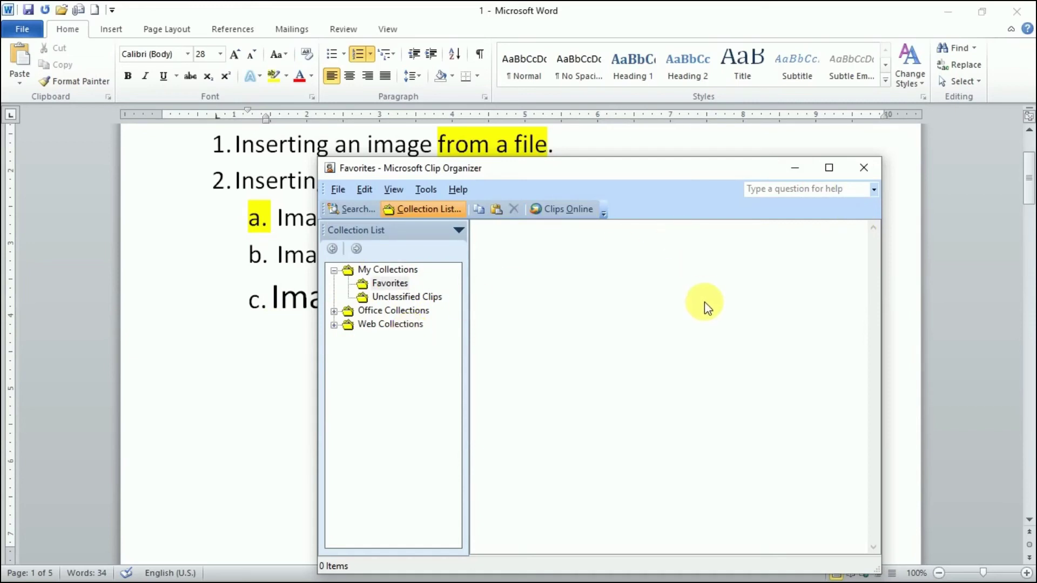
pyautogui.click(876, 170)
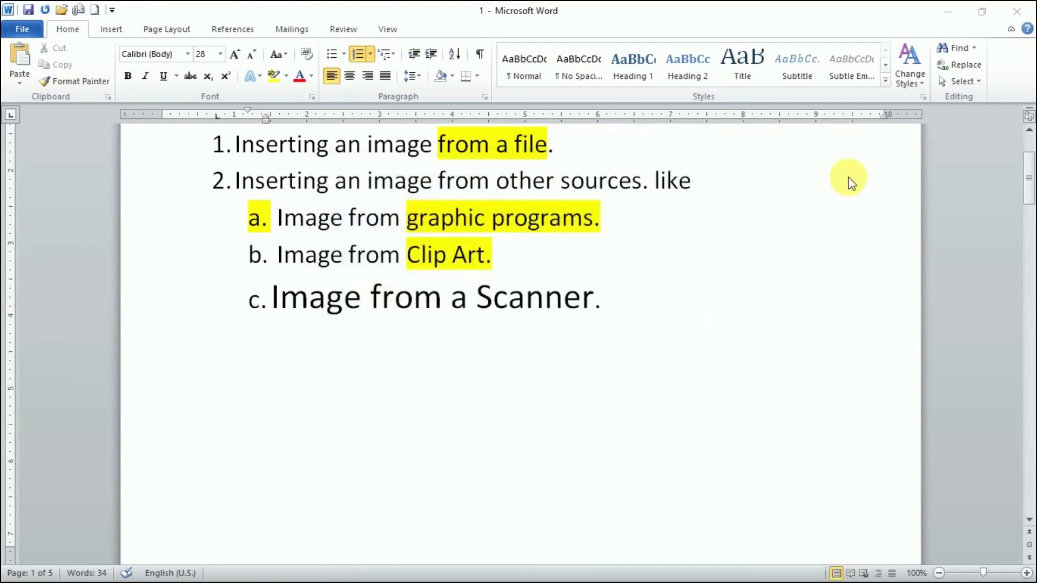
# - Search the clip art for "flowers" without Bing content and insert the white roses clip after the scanner list item
pyautogui.click(118, 30)
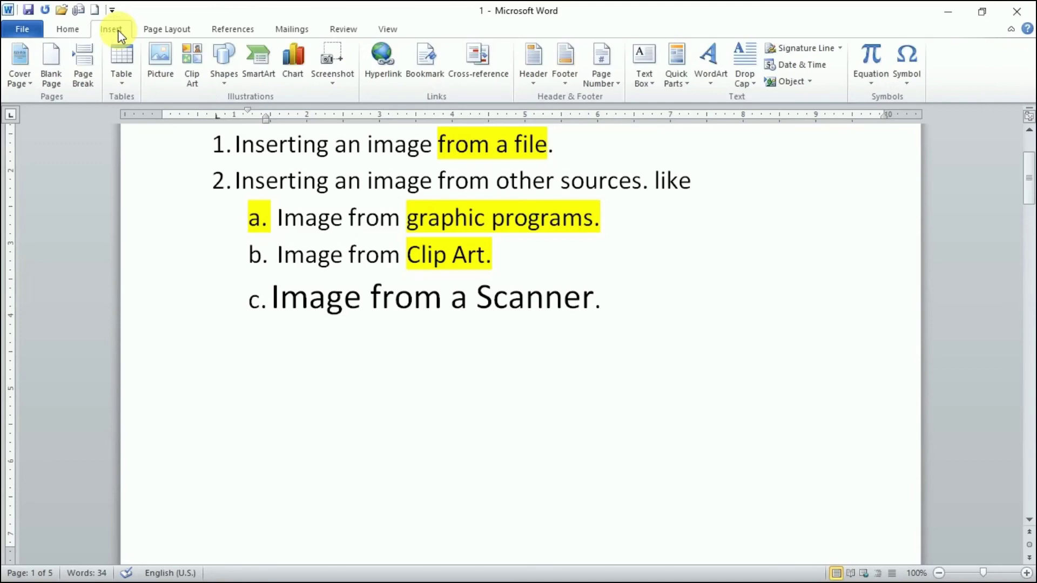
pyautogui.click(193, 75)
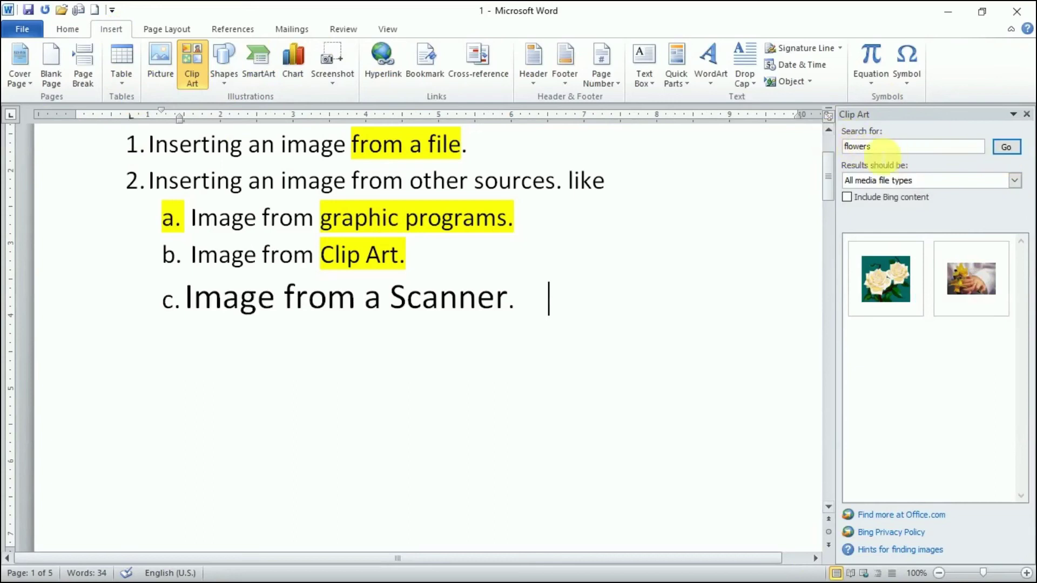
pyautogui.click(1005, 151)
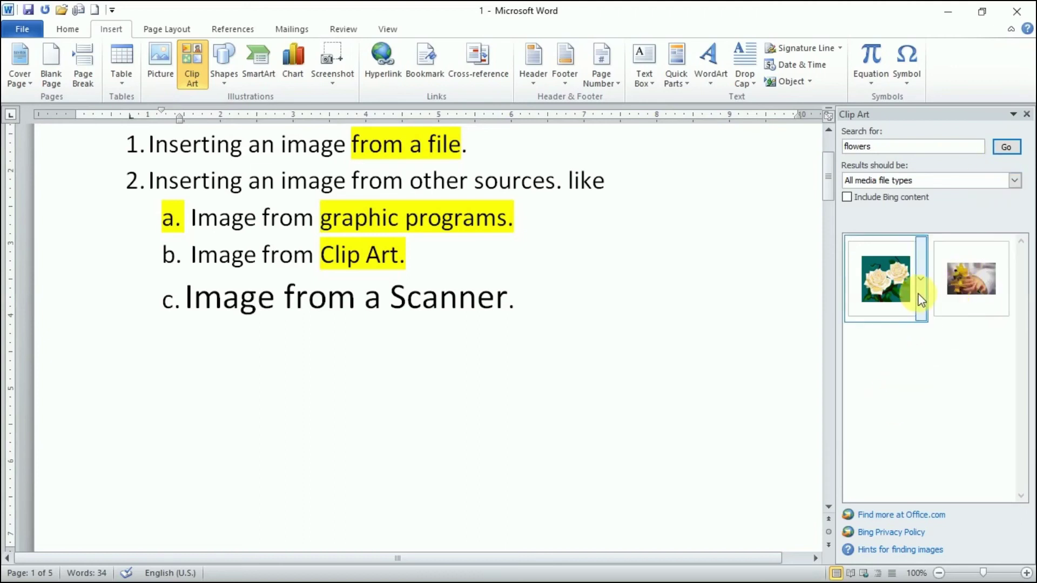
pyautogui.click(900, 301)
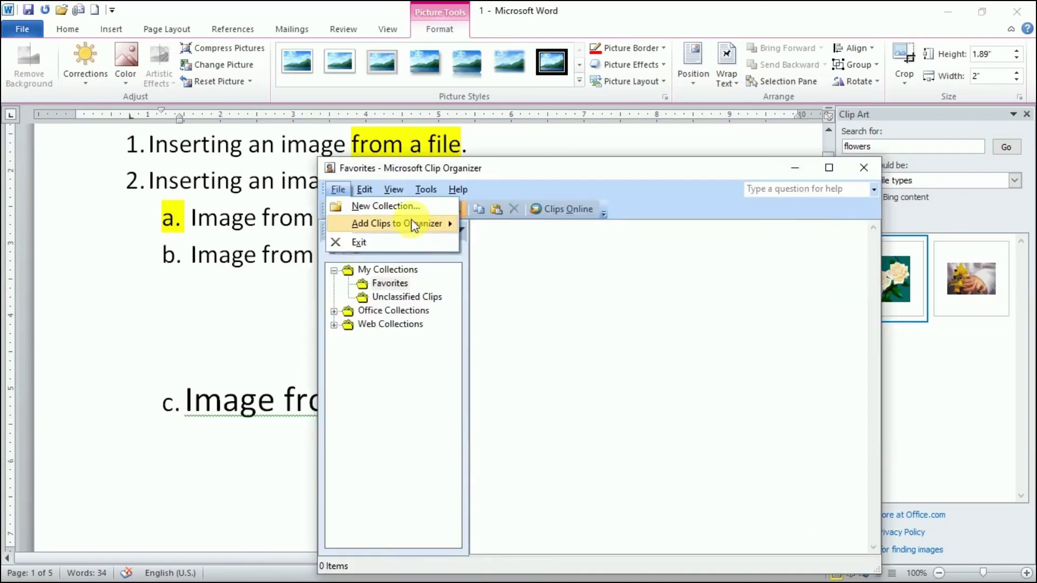
# - Close the reopened Clip Organizer without adding clips, and delete the white roses clip from the document
pyautogui.moveTo(454, 225)
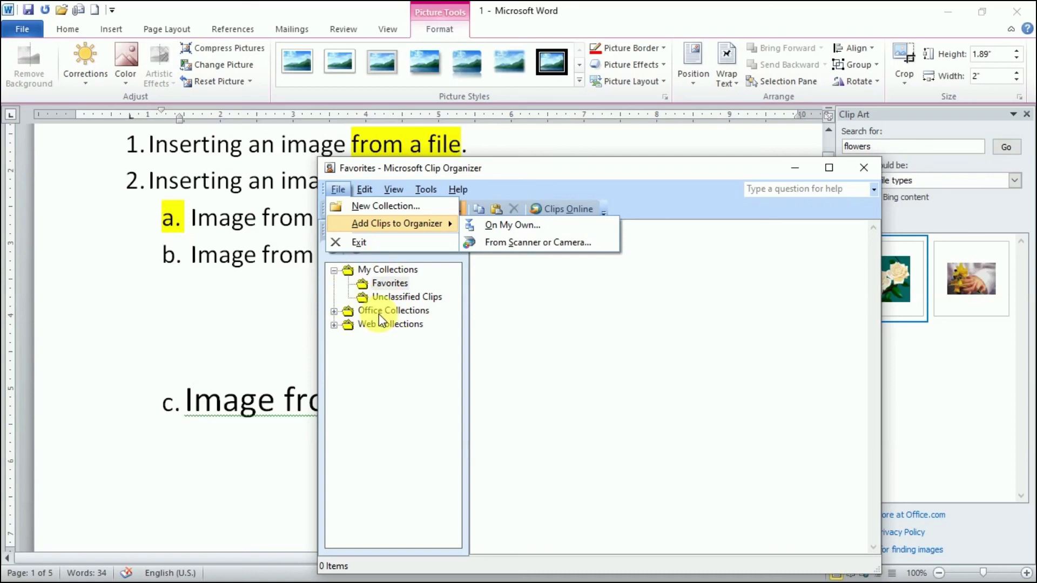
pyautogui.click(875, 165)
pyautogui.click(863, 169)
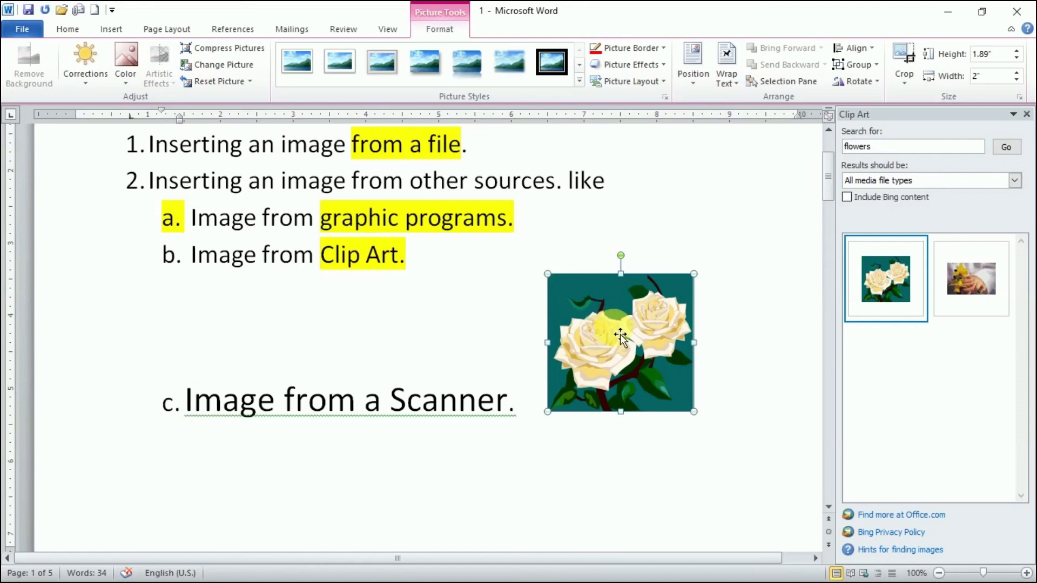
pyautogui.press('Delete')
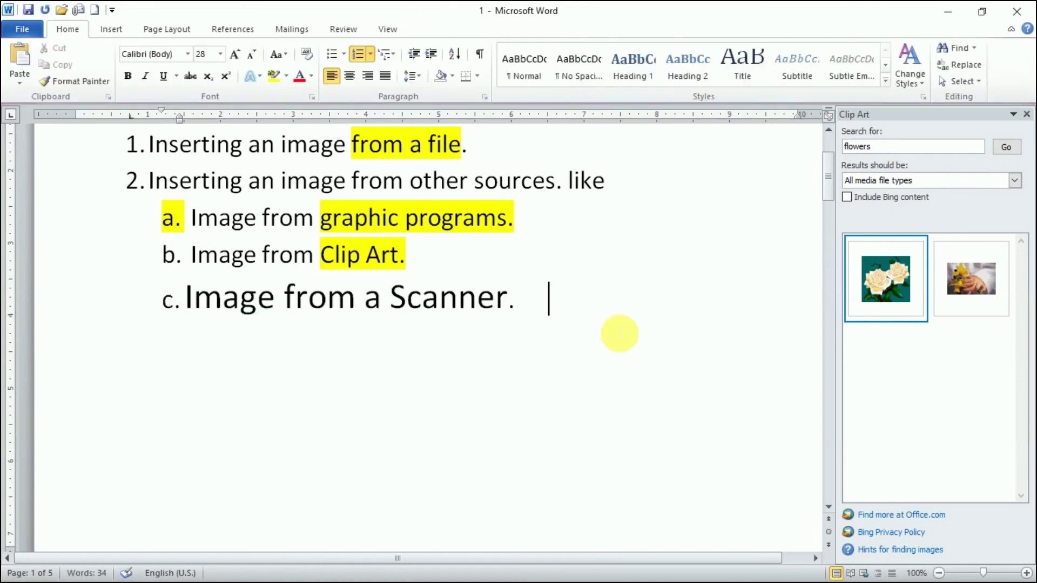